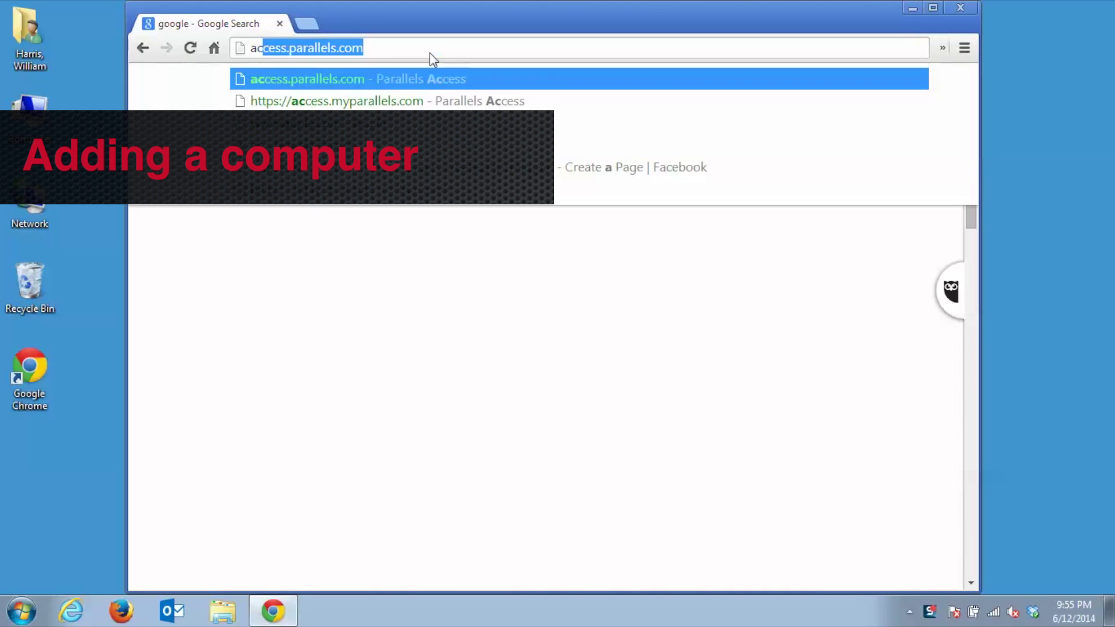
# Load the Parallels Access website and sign in with the account e-mail and password.
pyautogui.press('Return')
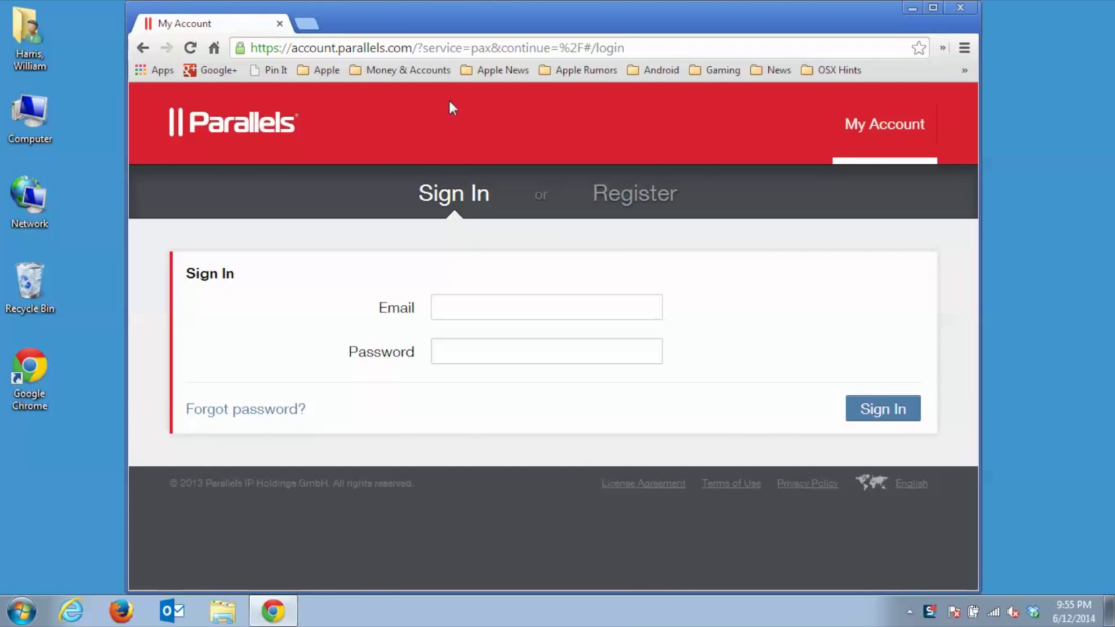
pyautogui.click(456, 315)
pyautogui.hotkey('ctrl', 'v')
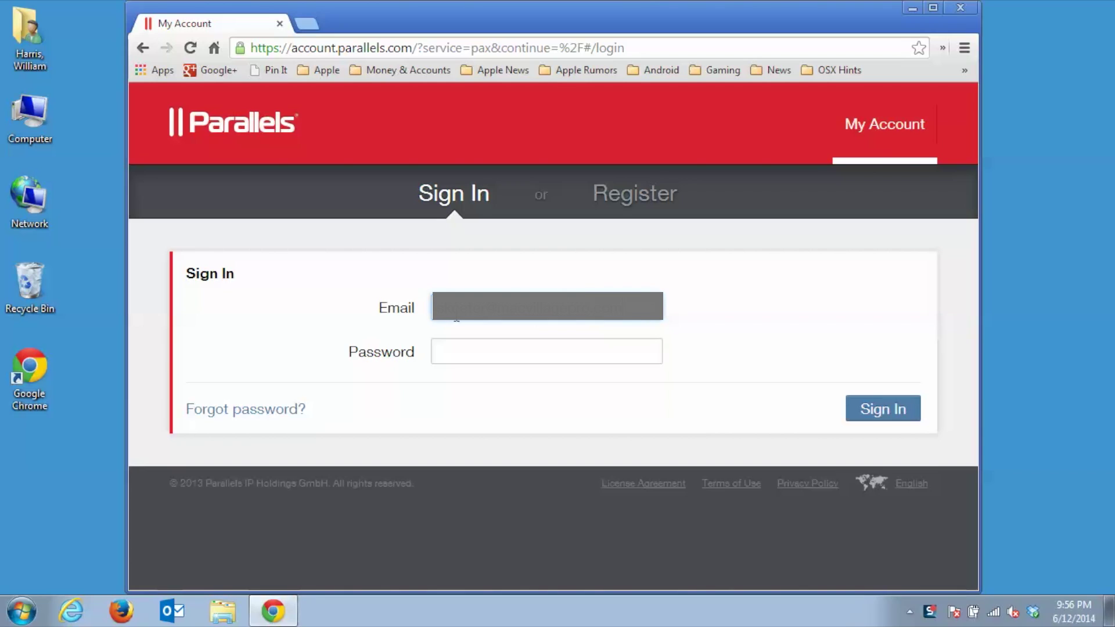
pyautogui.press('Tab')
pyautogui.write('•••••••••••')
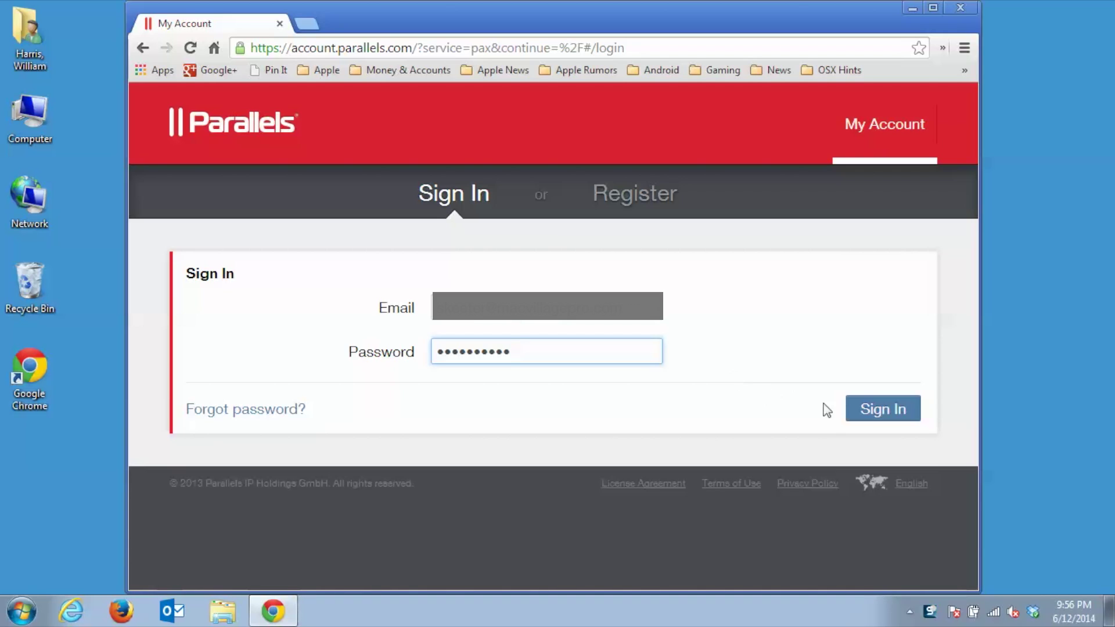
pyautogui.click(867, 411)
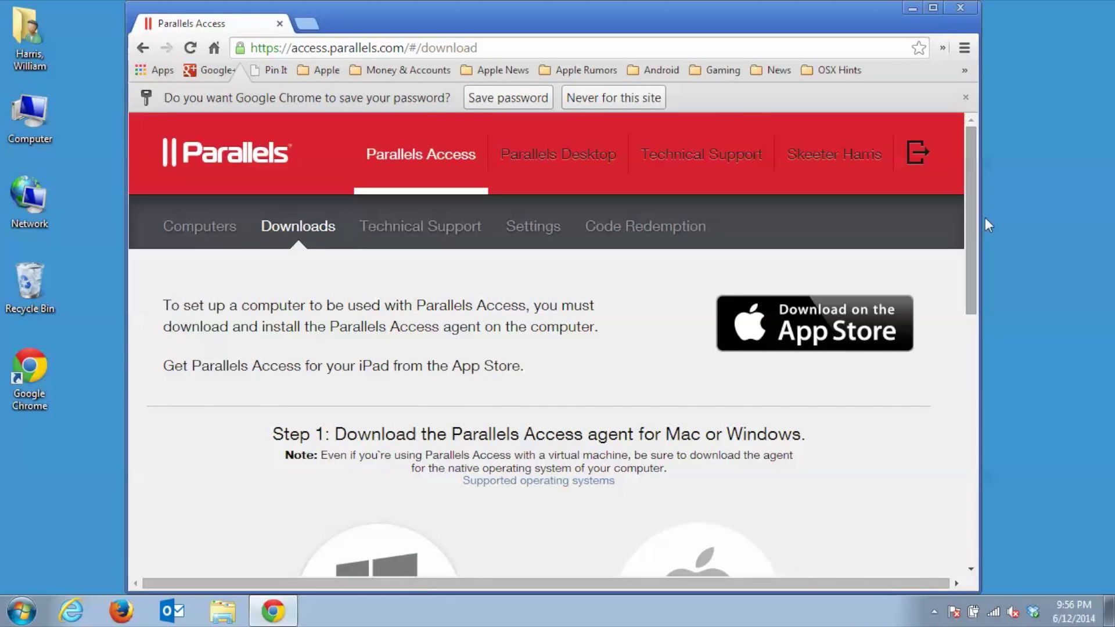
# Download the Windows agent installer ParallelsAccess-1.1.2.exe, then minimize the browser to the desktop.
pyautogui.scroll(-1, 965, 223)
pyautogui.moveTo(965, 225); pyautogui.dragTo(963, 308)
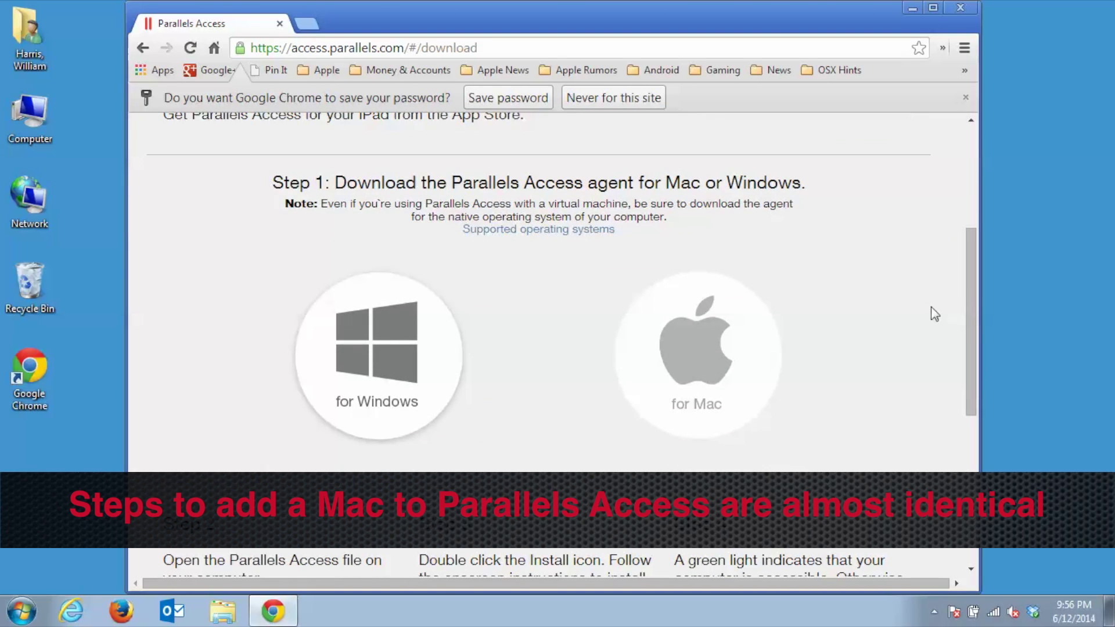
pyautogui.moveTo(391, 399)
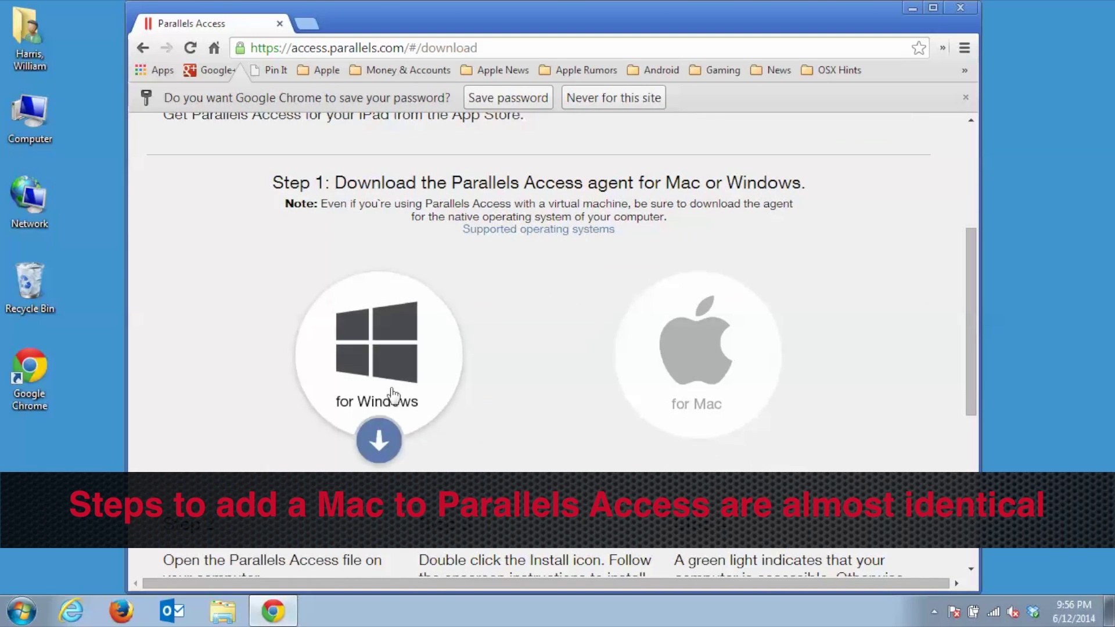
pyautogui.click(378, 437)
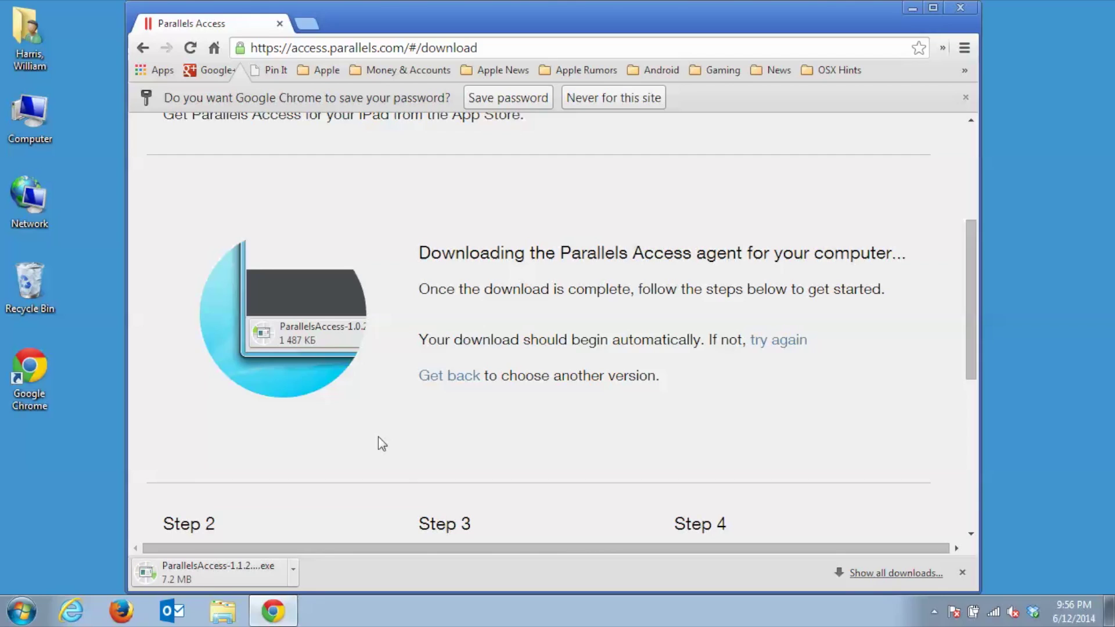
pyautogui.click(912, 7)
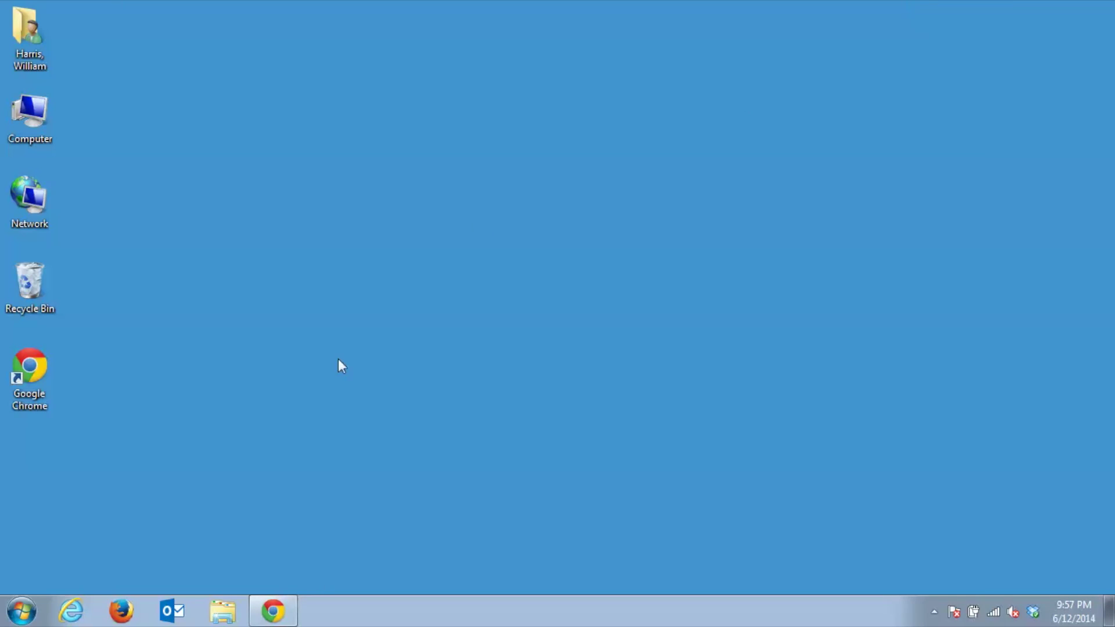
# Run the ParallelsAccess installer from Downloads using English (United States) as the setup language.
pyautogui.click(224, 610)
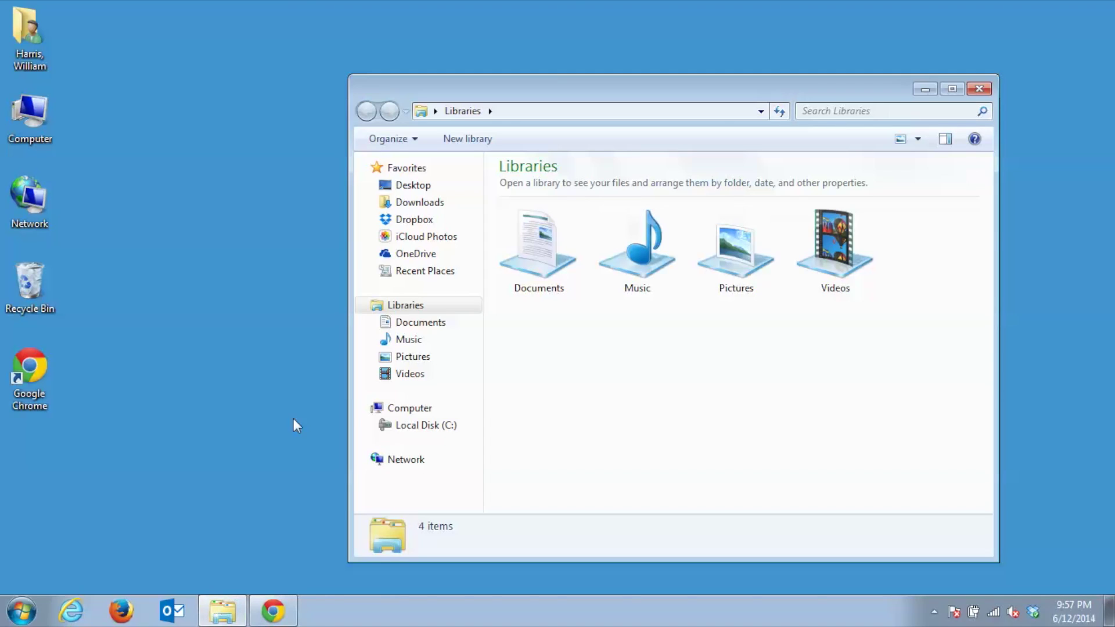
pyautogui.click(427, 203)
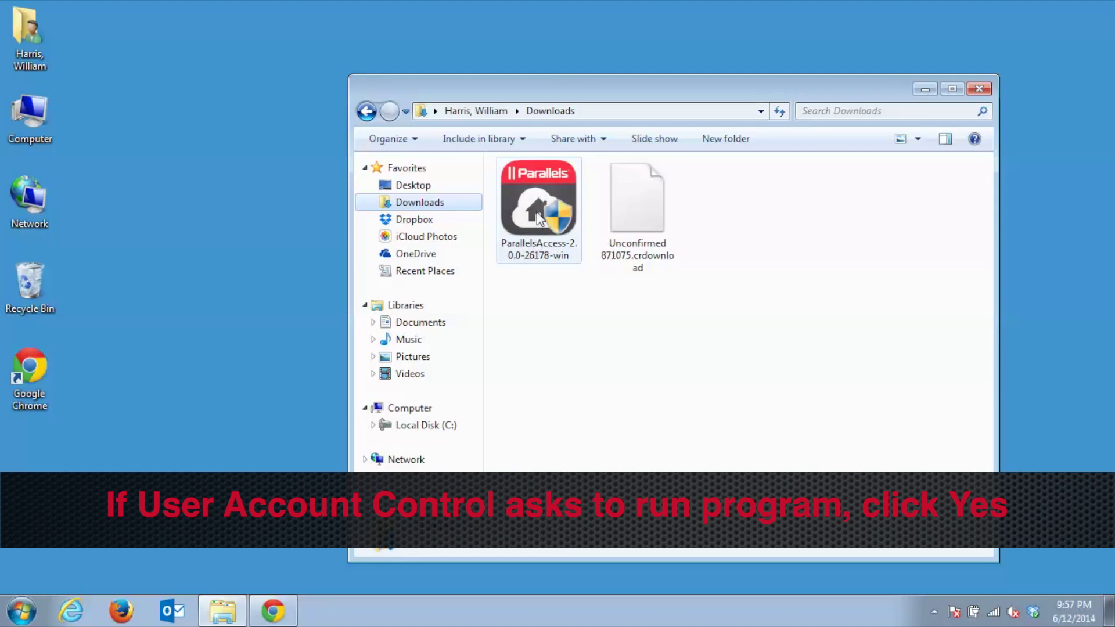
pyautogui.doubleClick(539, 216)
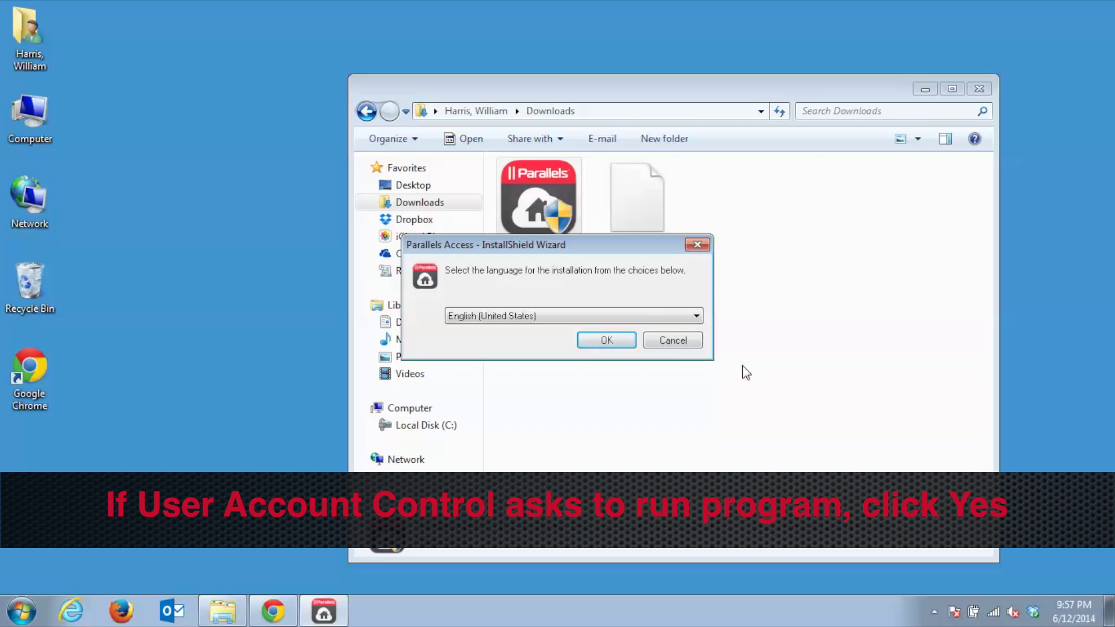
pyautogui.click(622, 338)
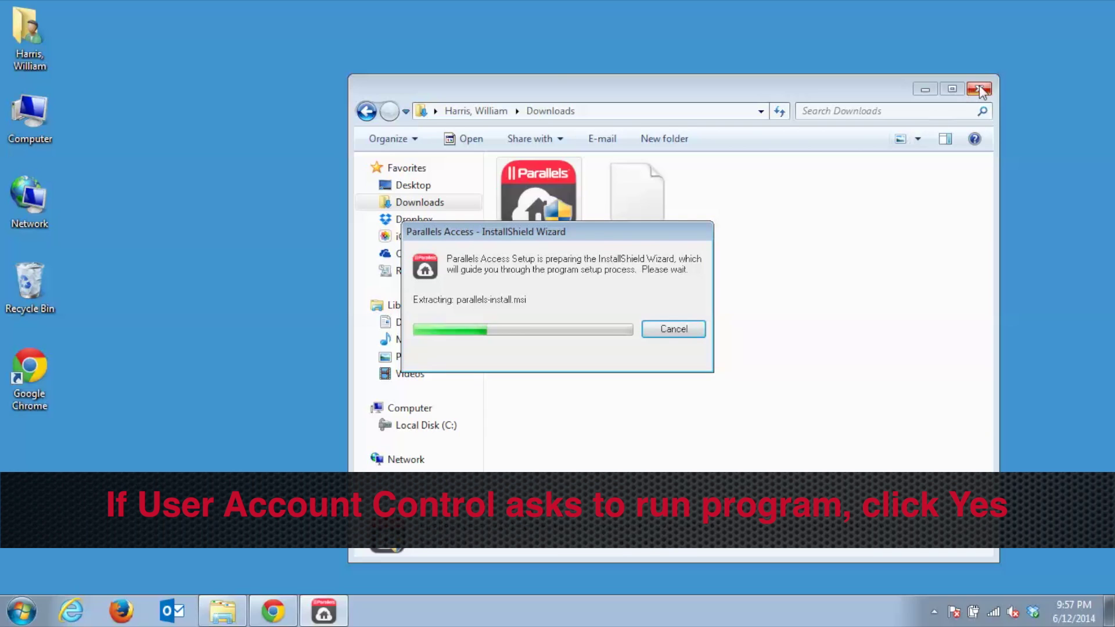
pyautogui.click(926, 88)
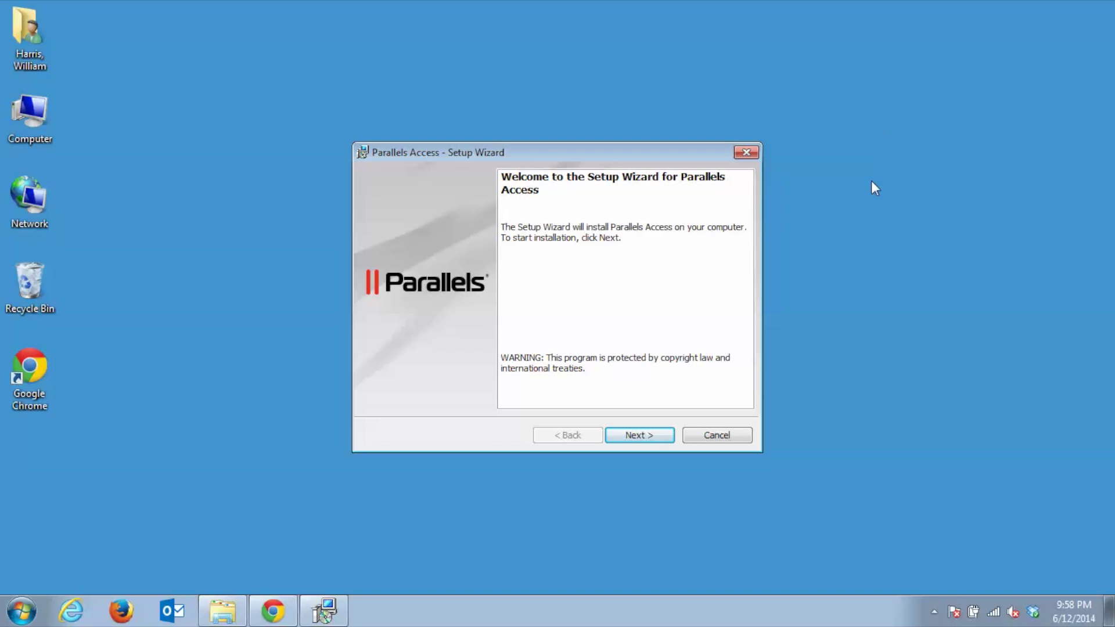
# Accept the license agreement, install Parallels Access, and finish the Setup Wizard.
pyautogui.click(651, 434)
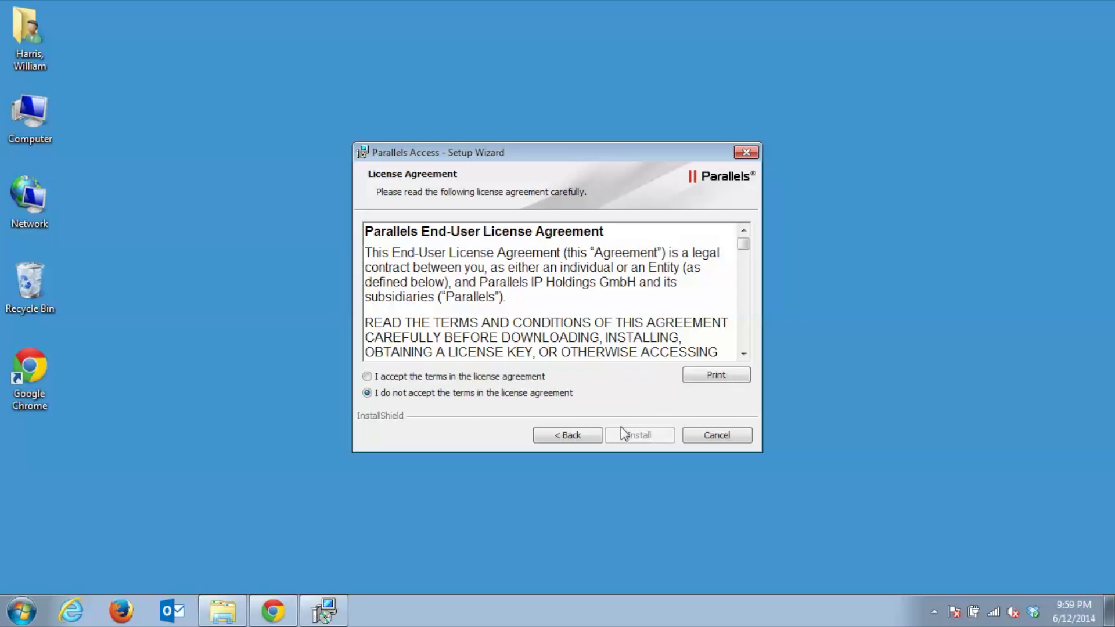
pyautogui.click(367, 376)
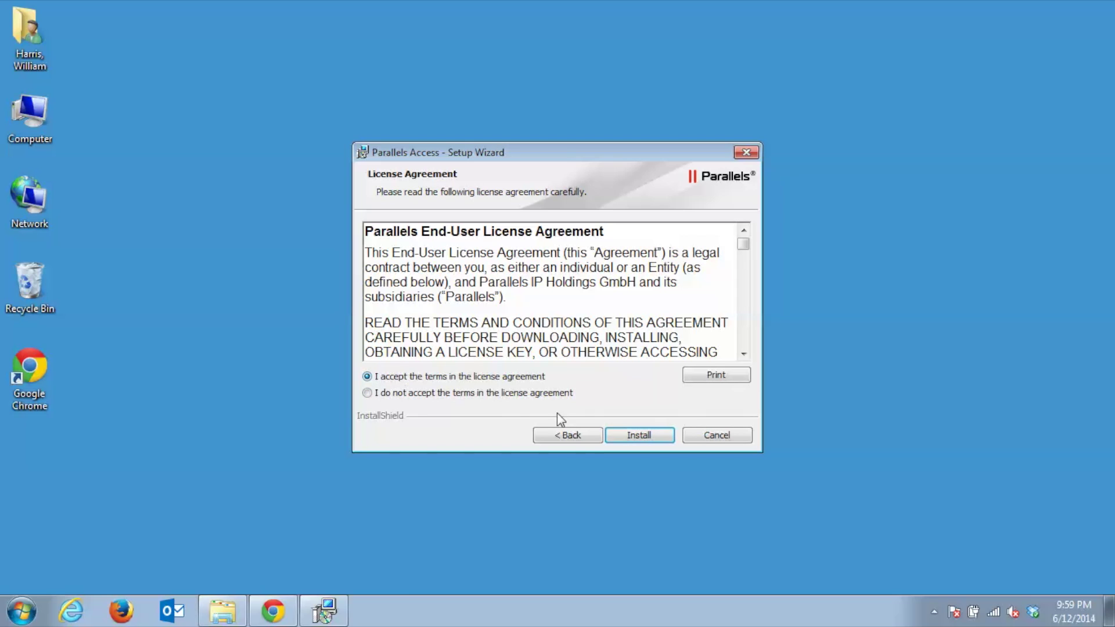
pyautogui.click(625, 436)
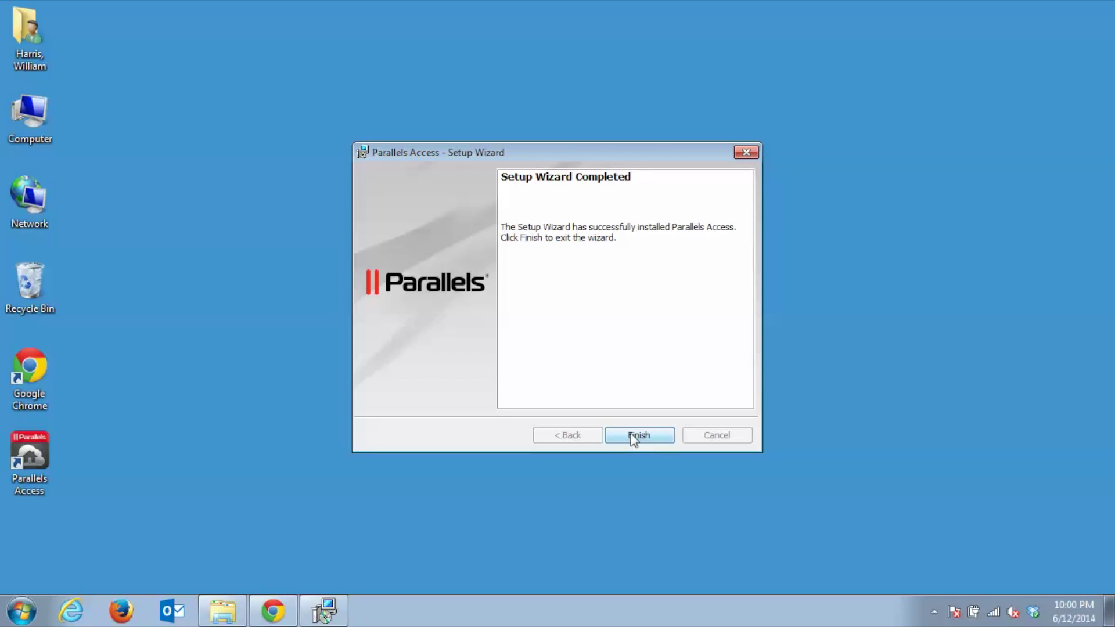
pyautogui.click(633, 437)
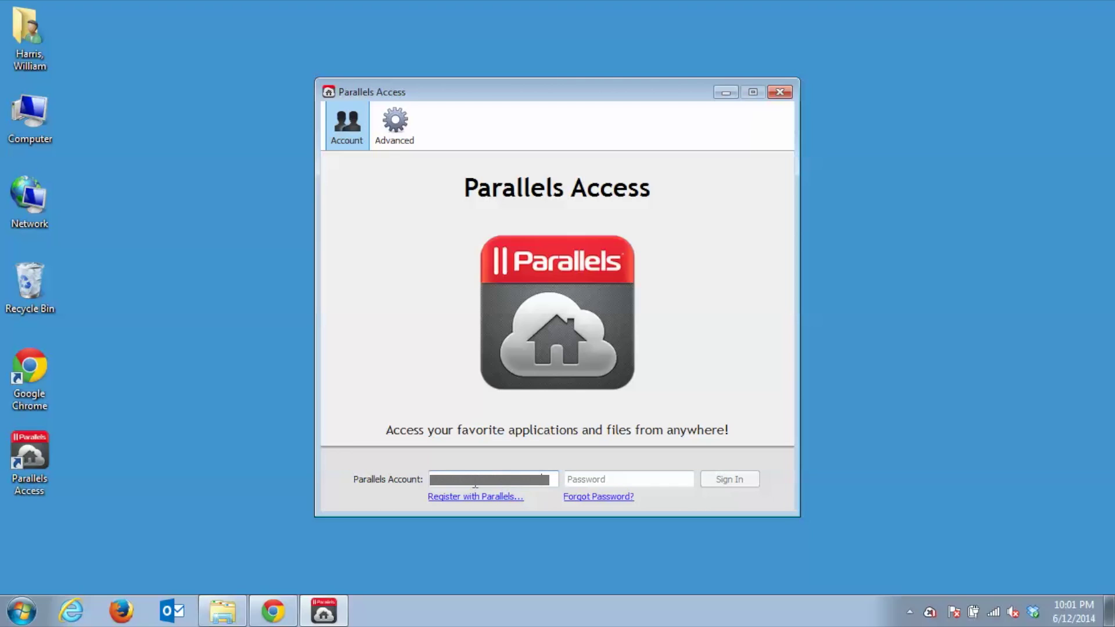
# Sign the agent in with the Parallels account password.
pyautogui.press('Tab')
pyautogui.write('••••••••')
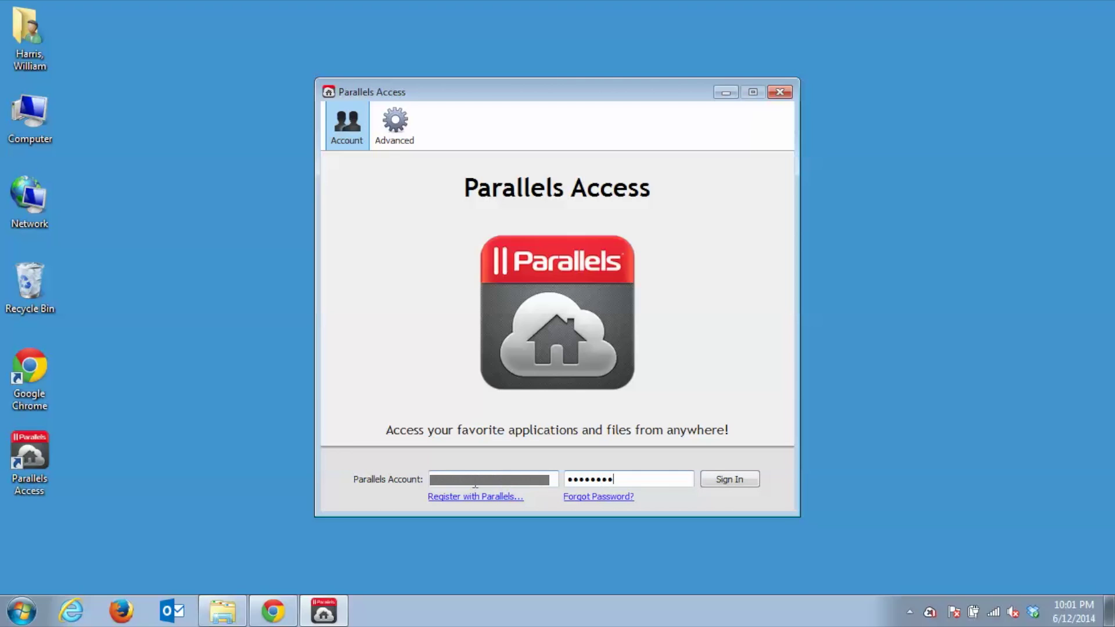
pyautogui.write('••')
pyautogui.press('Return')
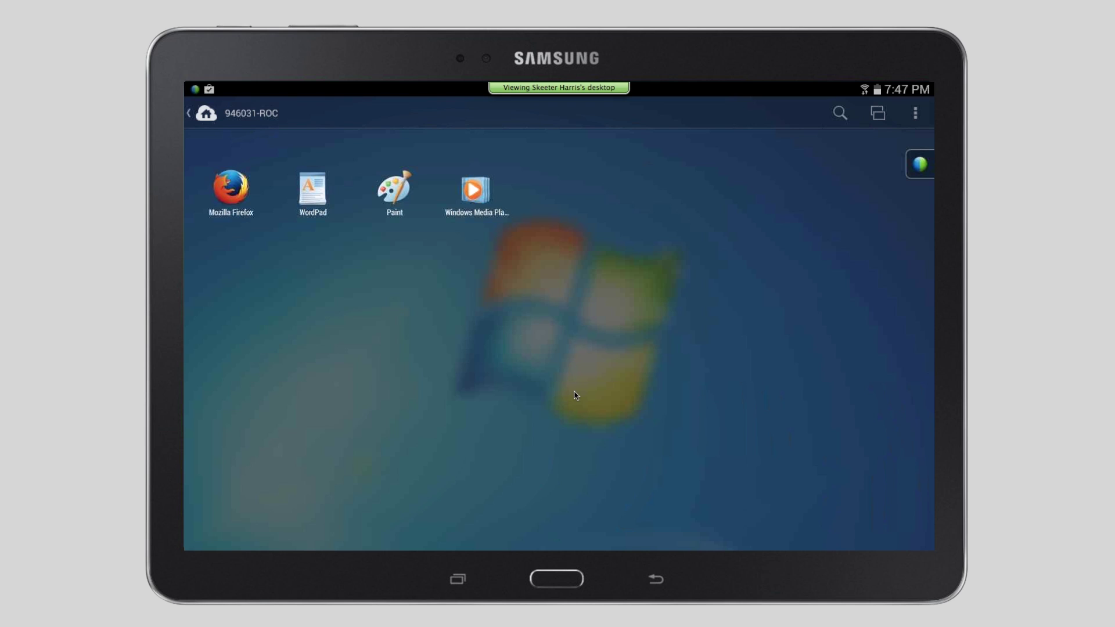
pyautogui.doubleClick(312, 189)
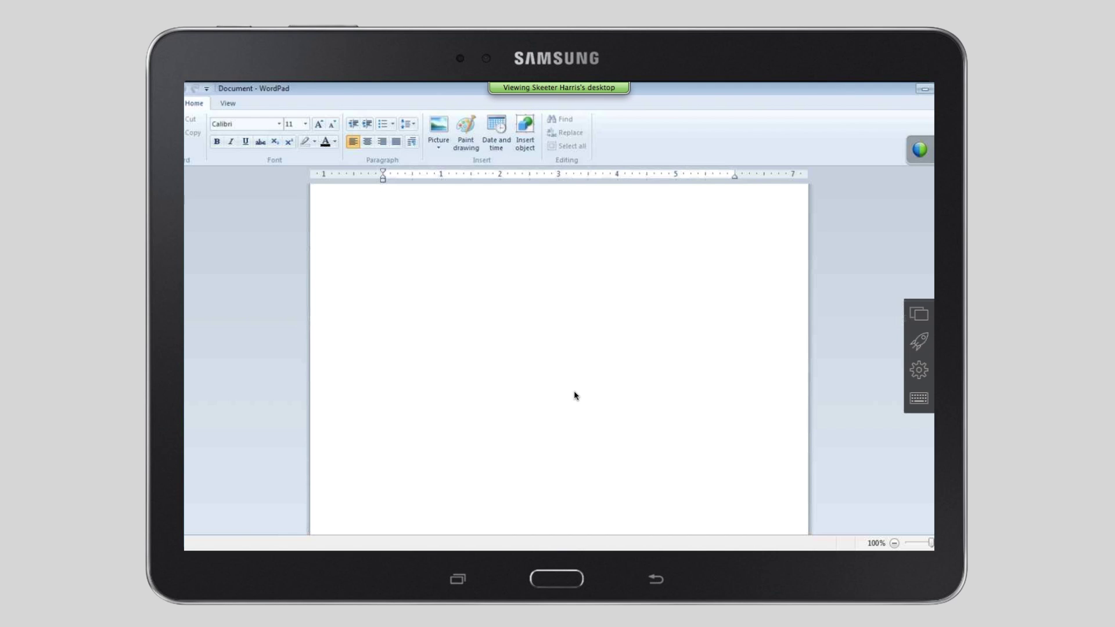
pyautogui.click(919, 341)
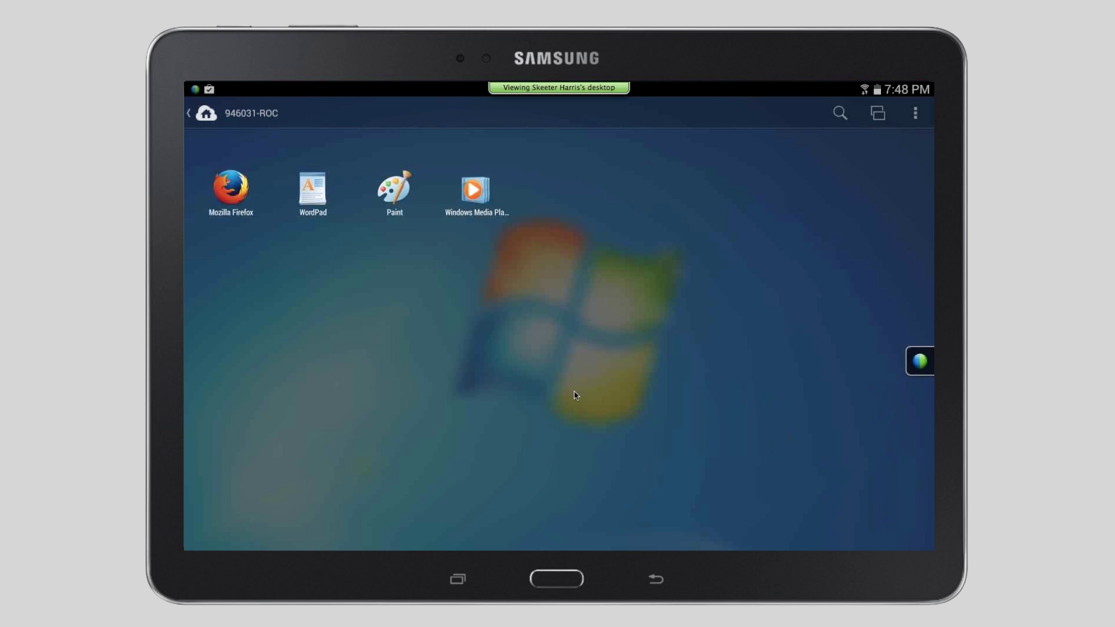
pyautogui.click(916, 113)
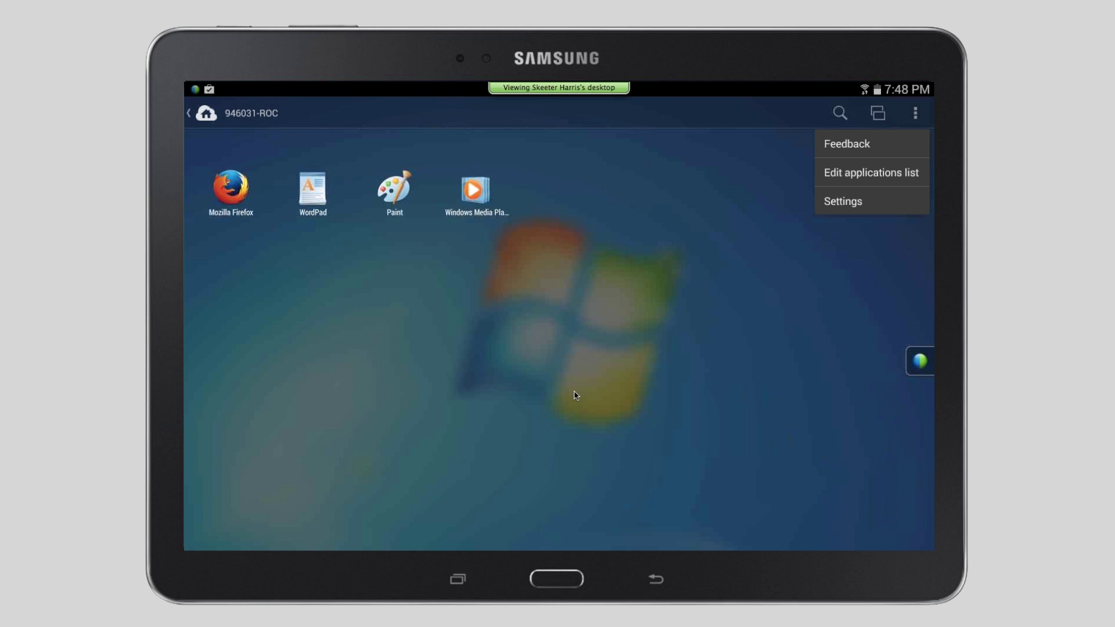
# Search the applications list for 'word' and add Word 2013 to the App Launcher.
pyautogui.click(883, 173)
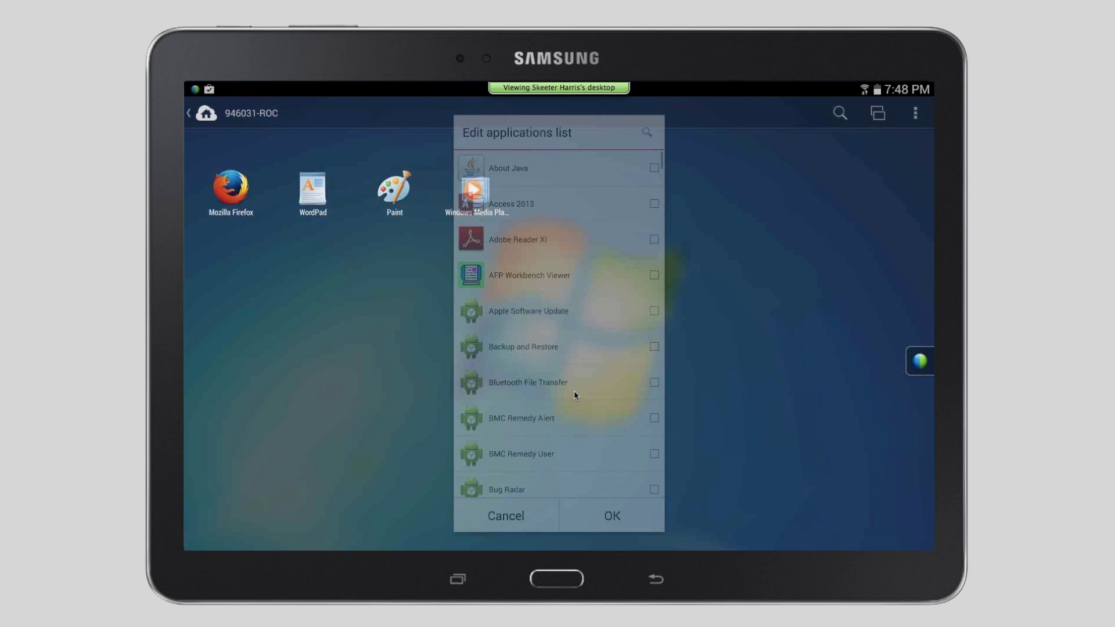
pyautogui.scroll(-3, 575, 395)
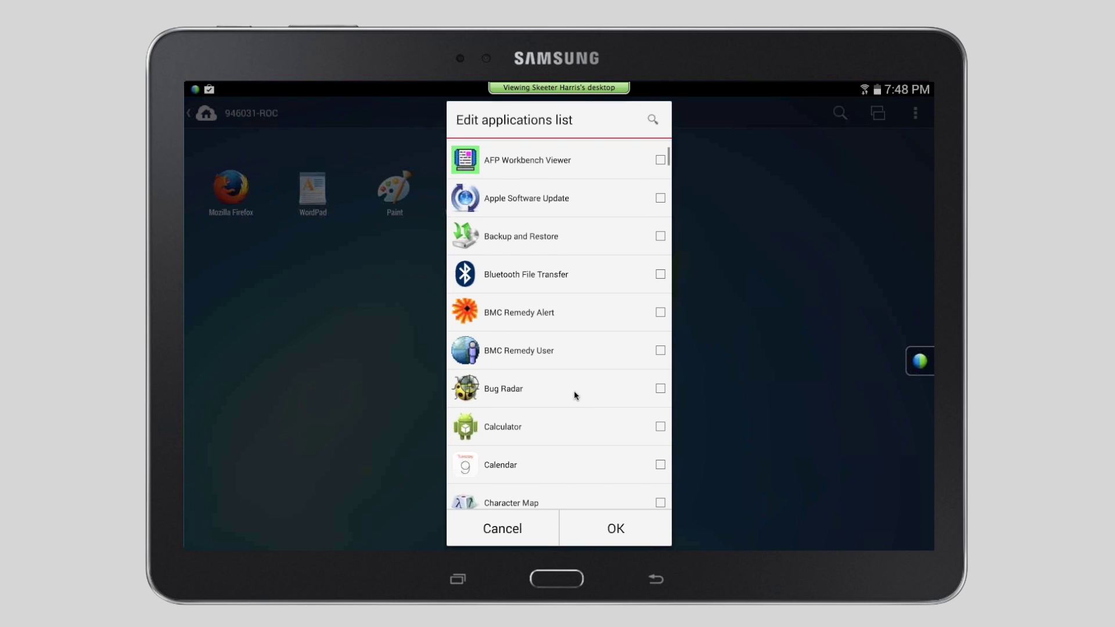
pyautogui.scroll(-1, 575, 396)
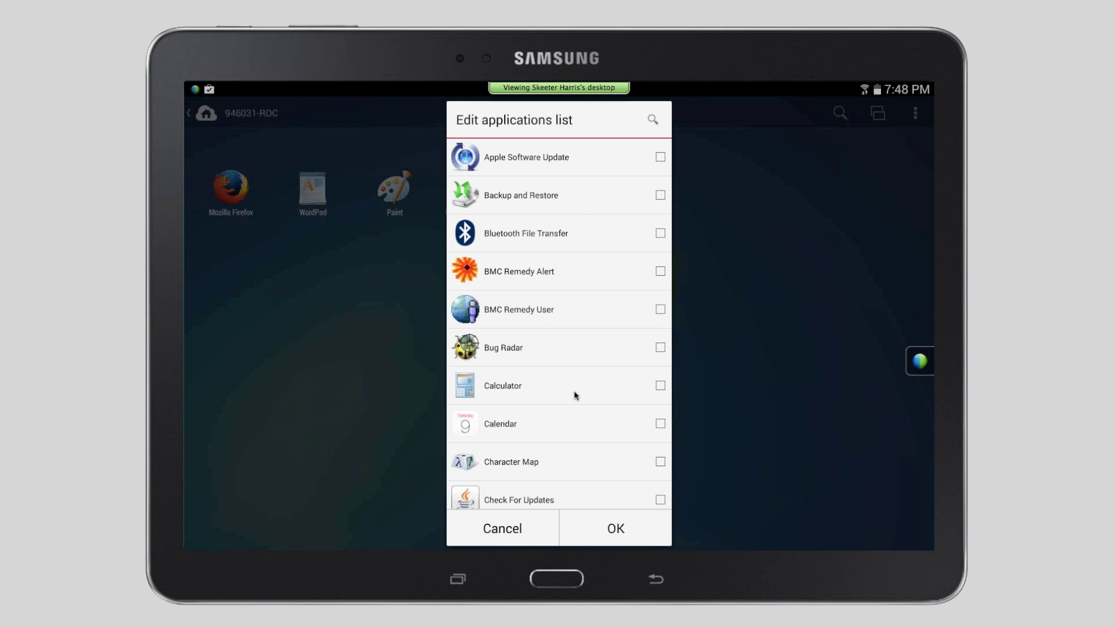
pyautogui.click(652, 119)
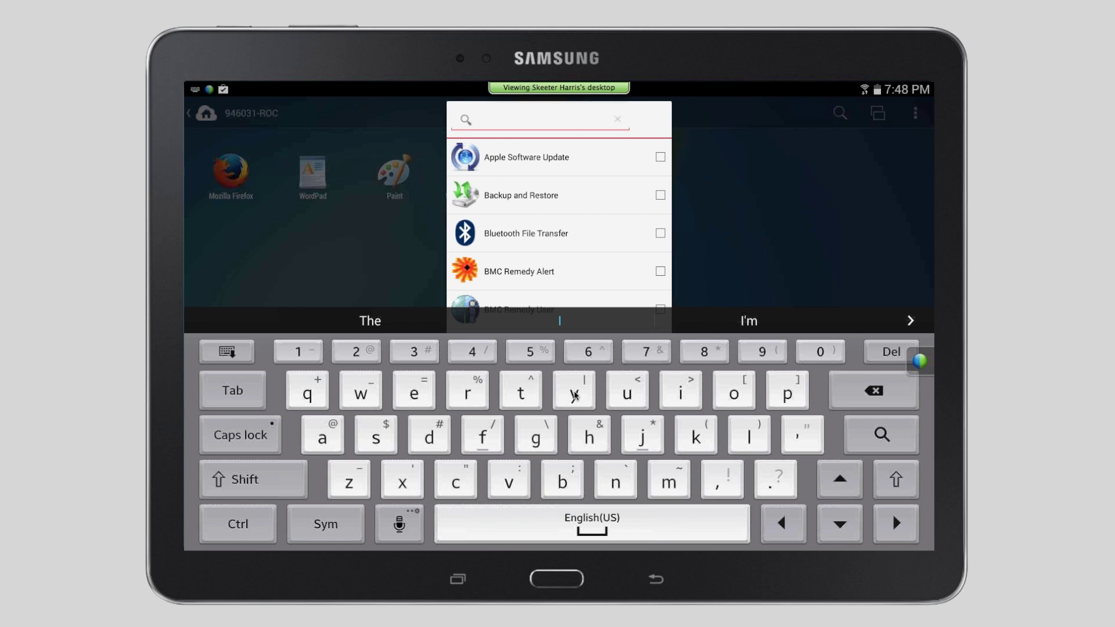
pyautogui.write('wo')
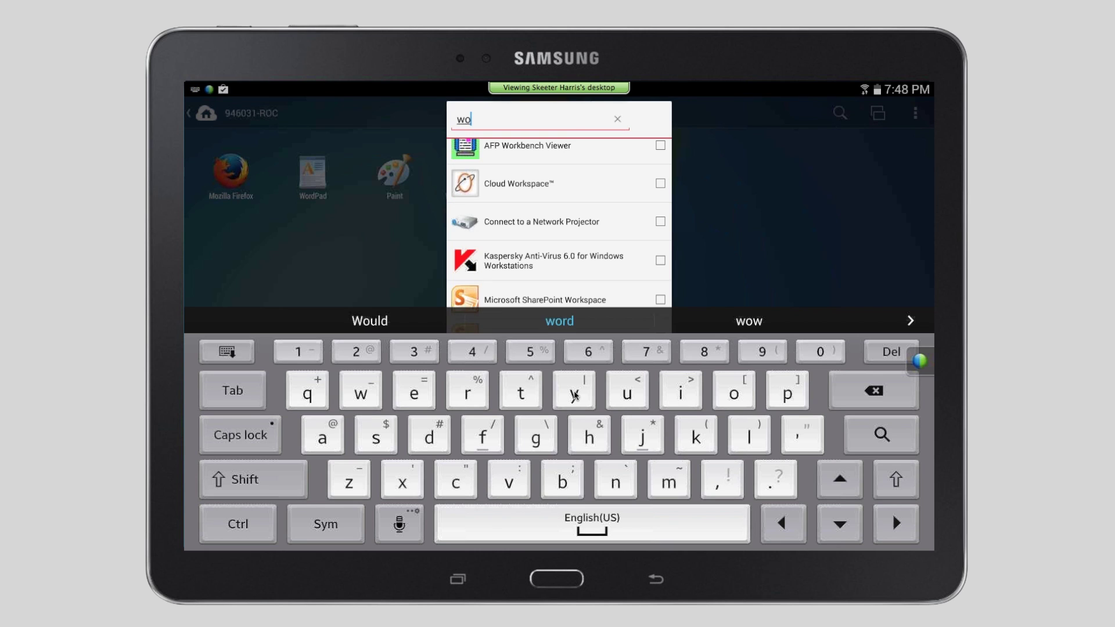
pyautogui.write('rd')
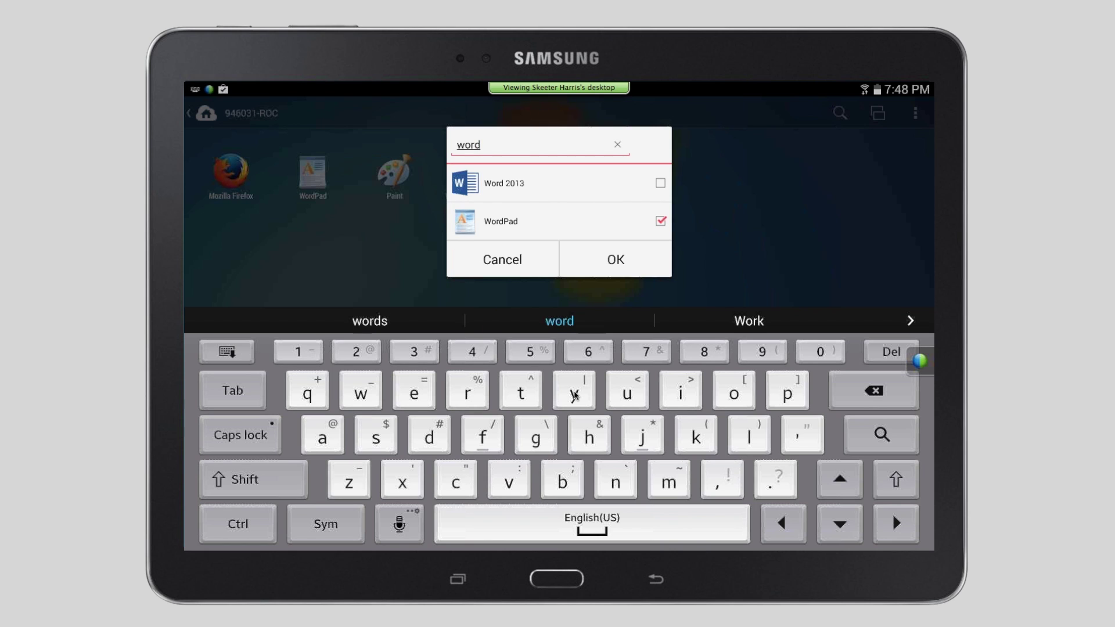
pyautogui.click(661, 183)
pyautogui.click(615, 259)
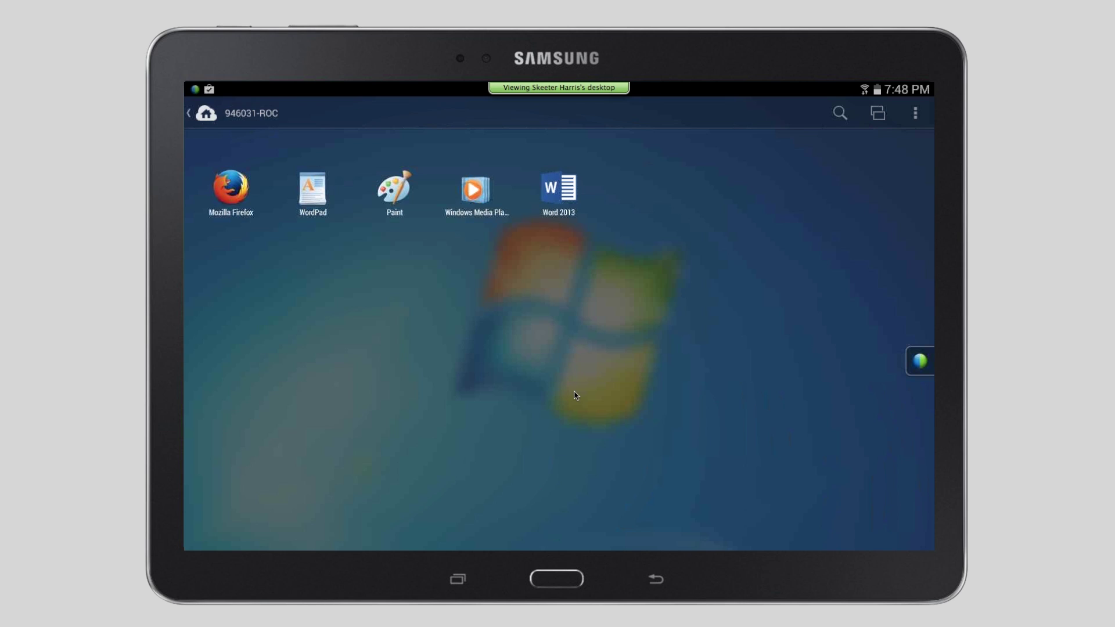
# In app Settings, toggle Disable auto-lock and Show keyboard automatically, then restore their original states.
pyautogui.click(916, 113)
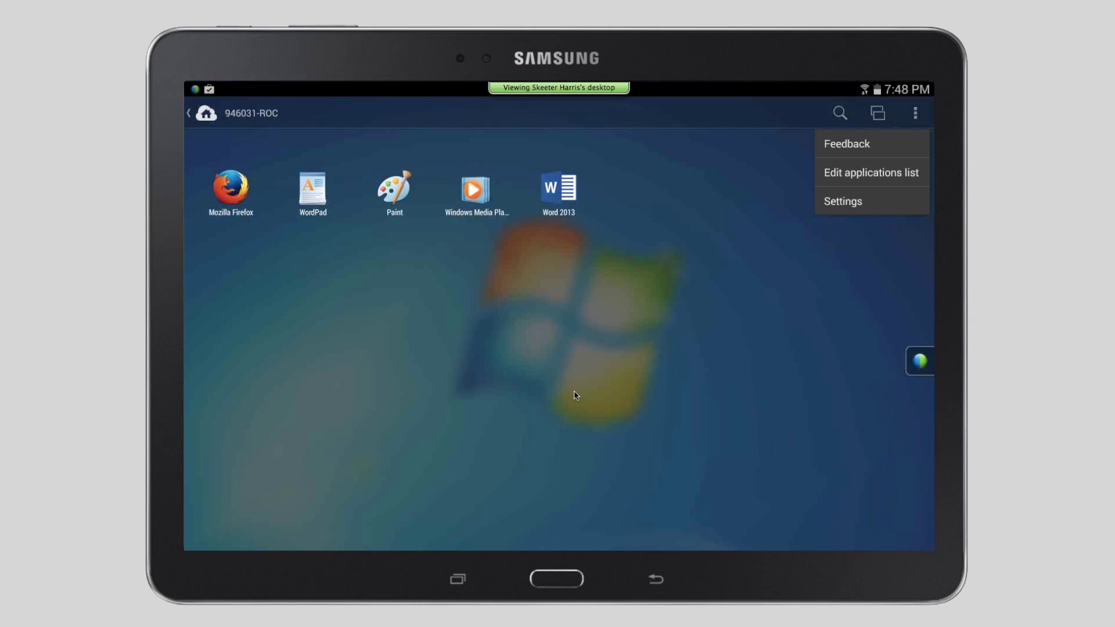
pyautogui.click(902, 204)
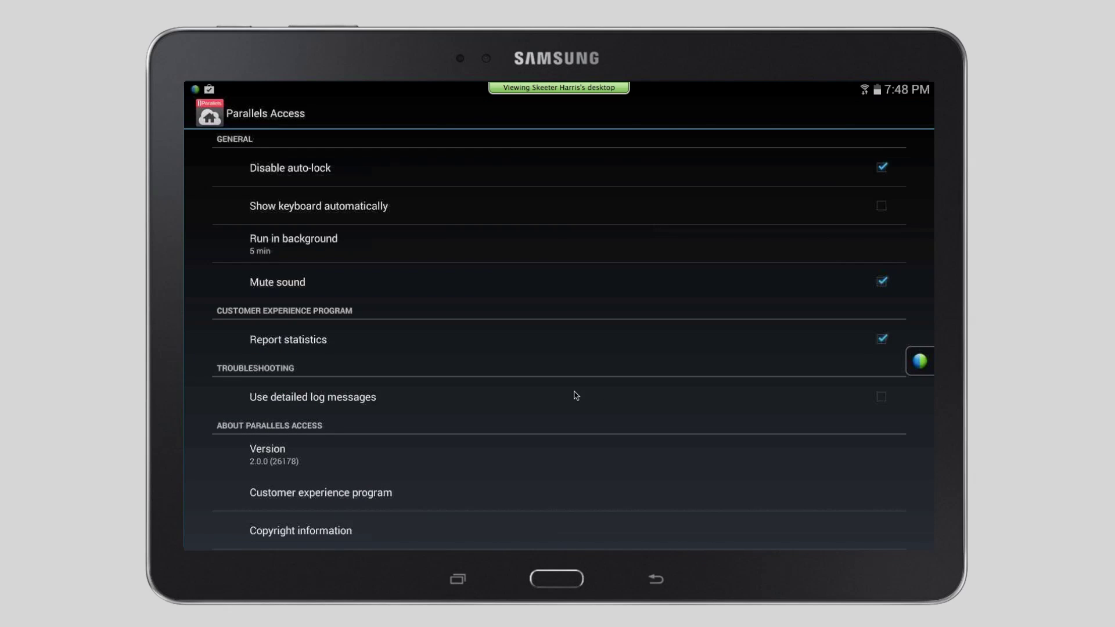
pyautogui.click(882, 167)
pyautogui.click(882, 168)
pyautogui.click(881, 205)
pyautogui.click(881, 205)
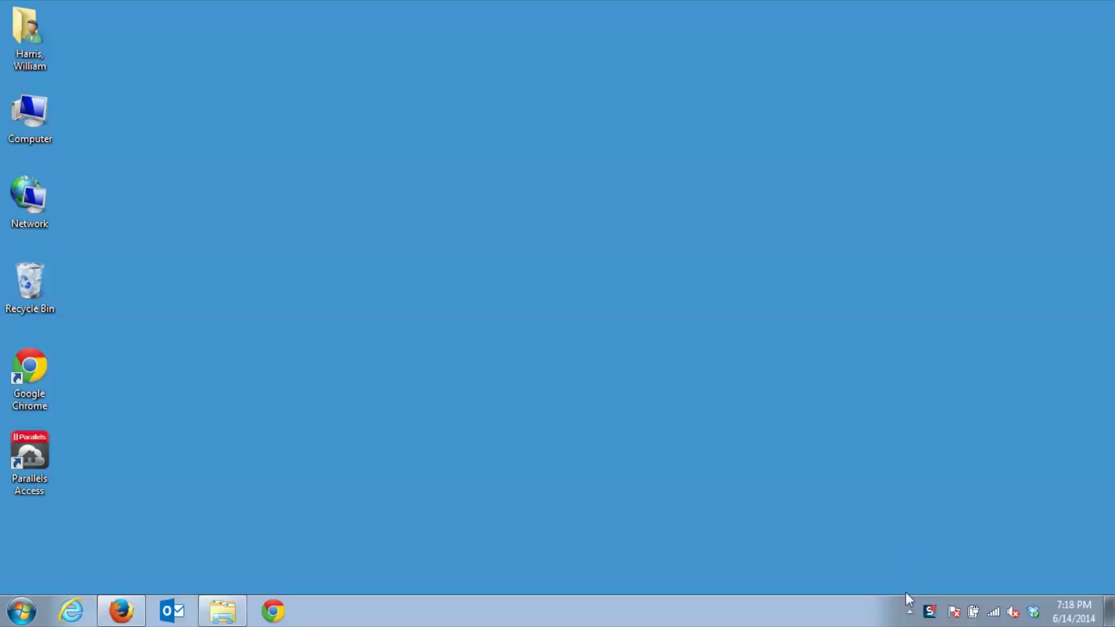
# From the tray icon's Preferences, open the Advanced tab and require the Windows user name and password.
pyautogui.click(909, 611)
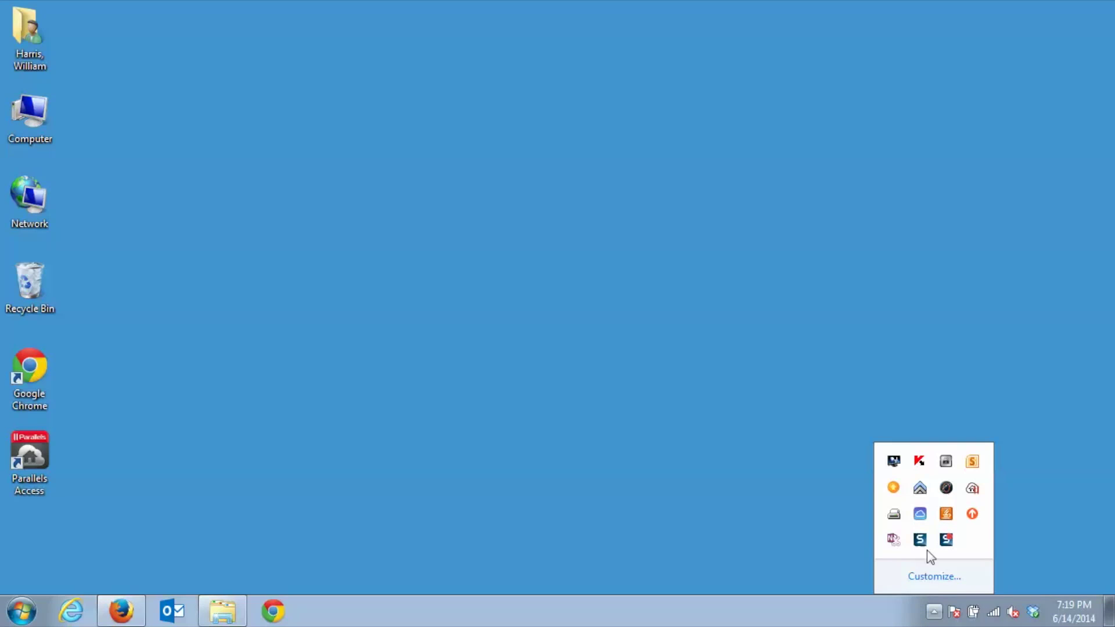
pyautogui.rightClick(973, 490)
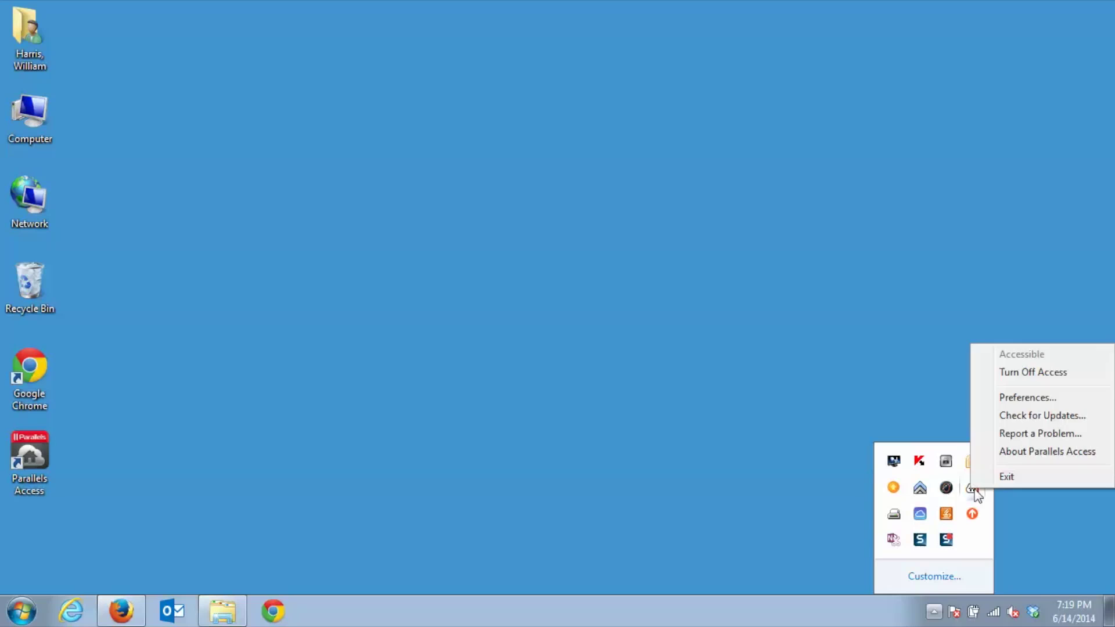
pyautogui.click(1015, 398)
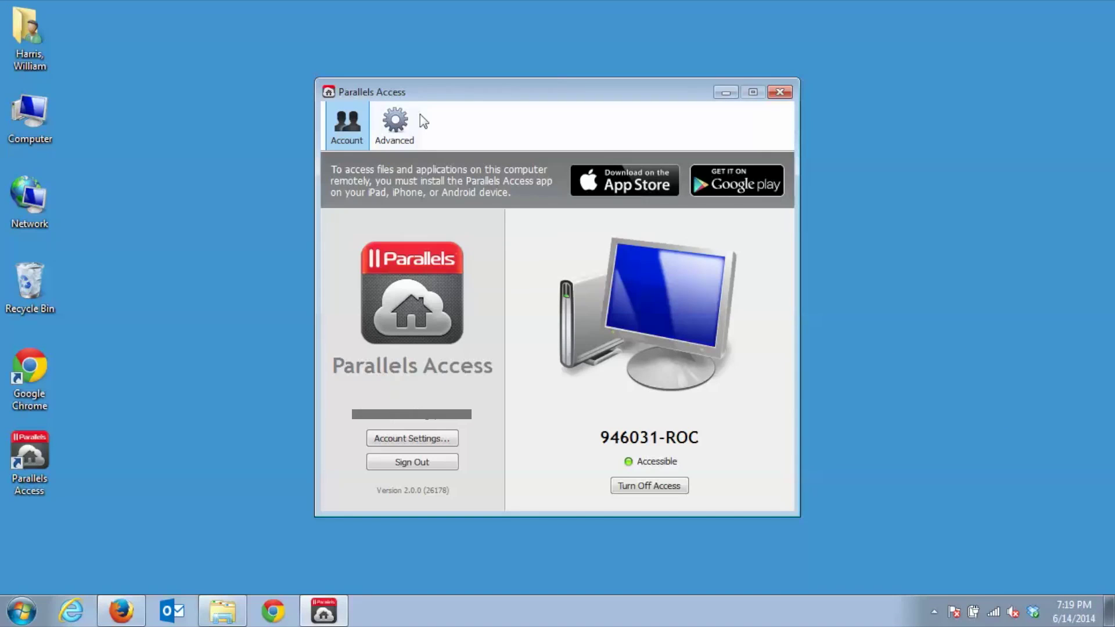
pyautogui.click(404, 129)
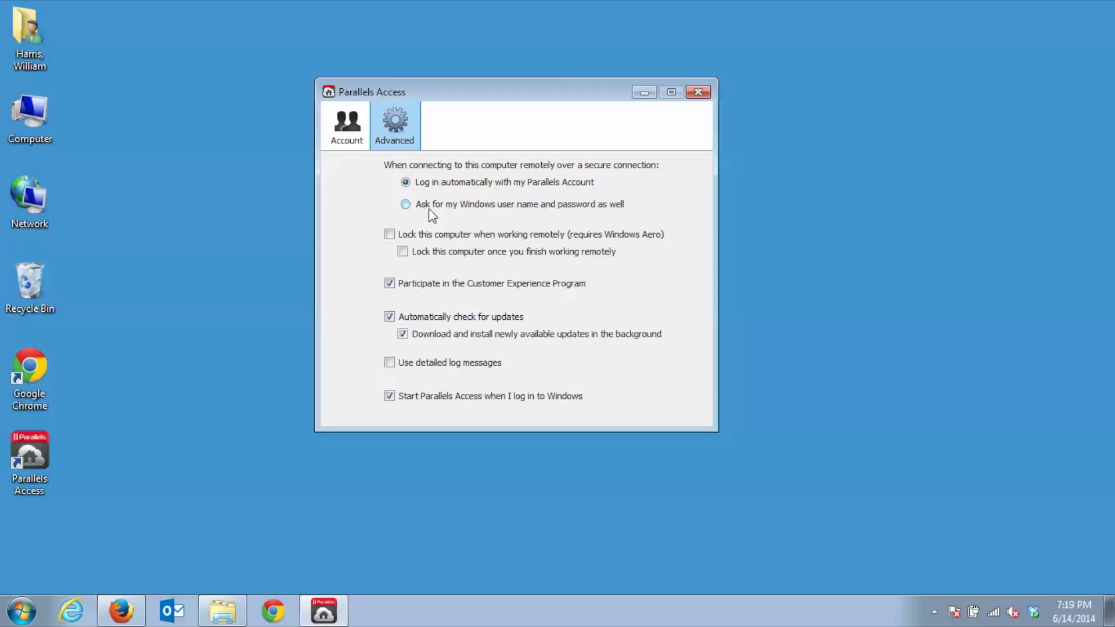
pyautogui.click(482, 211)
# Switch 'Lock this computer when working remotely' on and then off again.
pyautogui.click(390, 235)
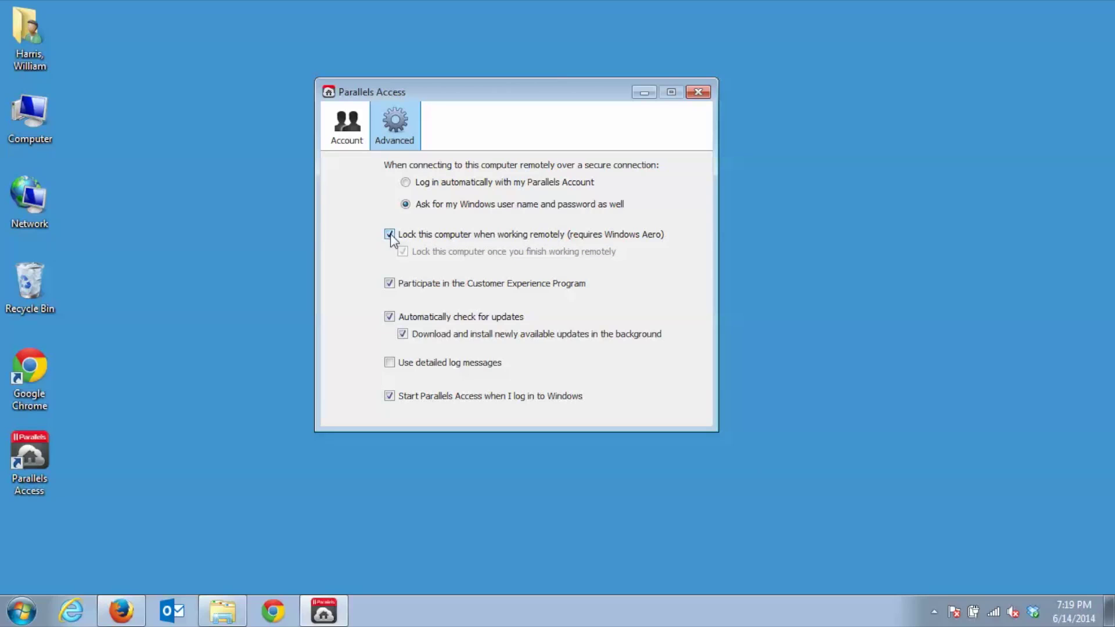
pyautogui.click(390, 235)
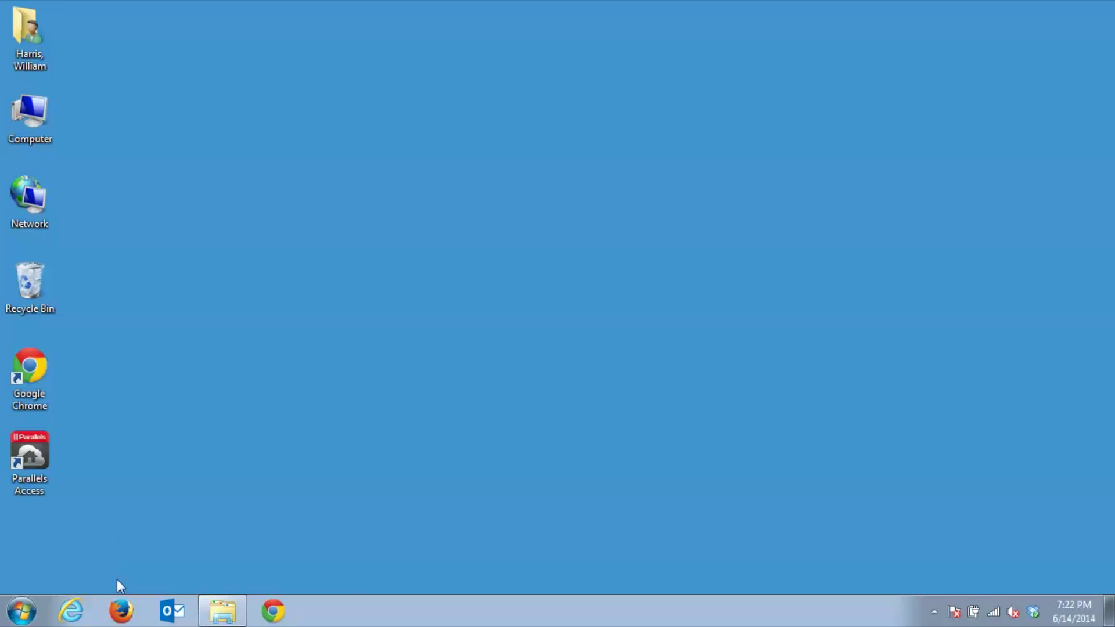
# Go to access.parallels.com in Firefox.
pyautogui.click(121, 611)
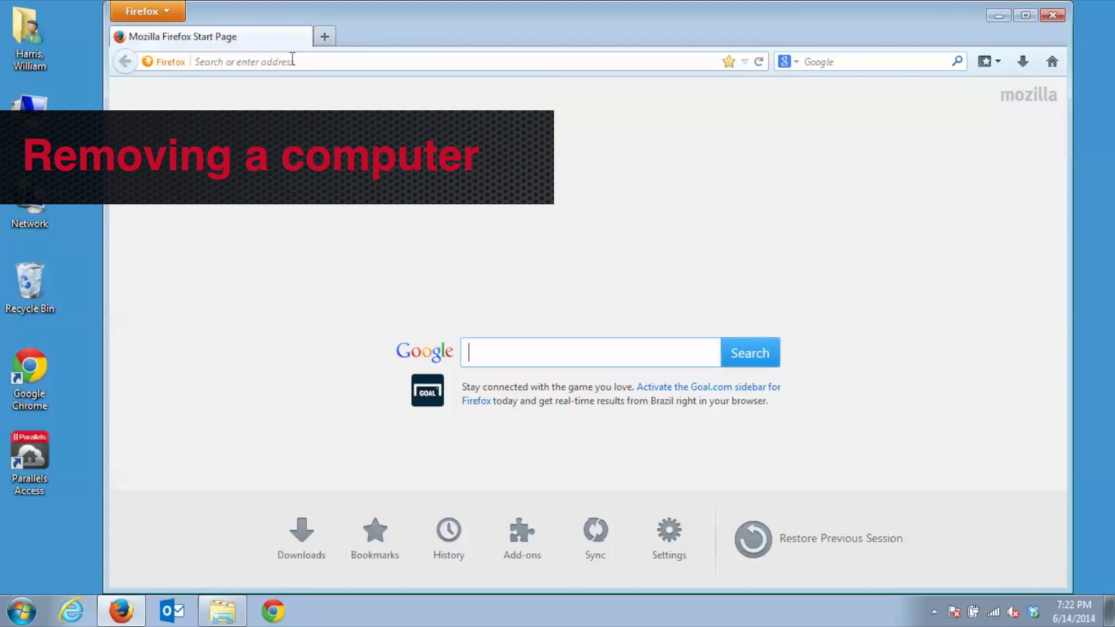
pyautogui.click(293, 59)
pyautogui.write('access.parallels.com/')
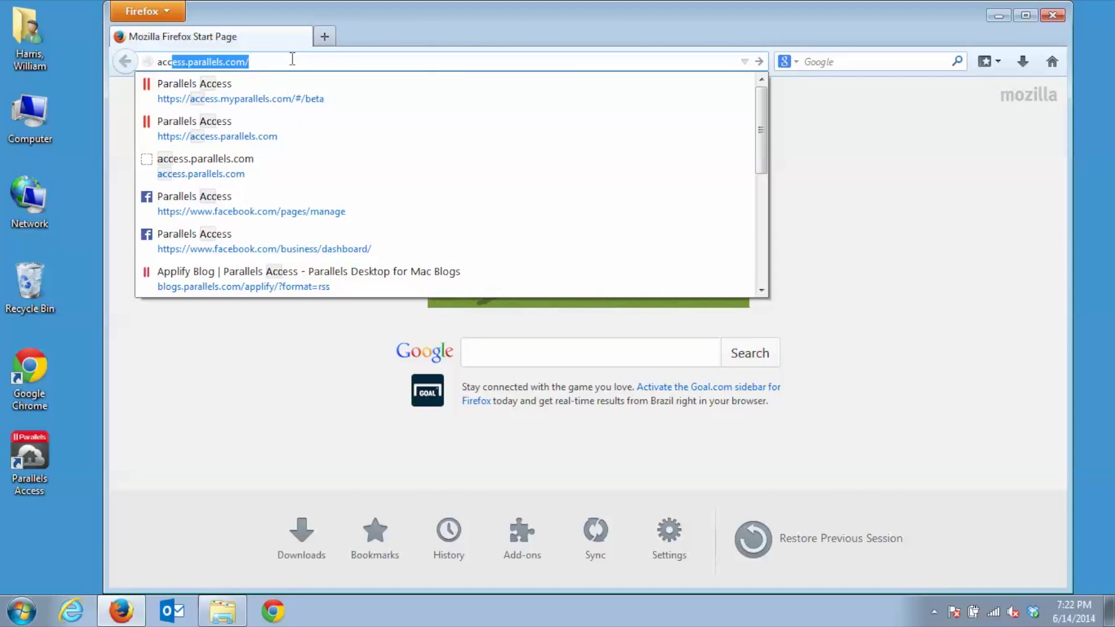
pyautogui.press('Return')
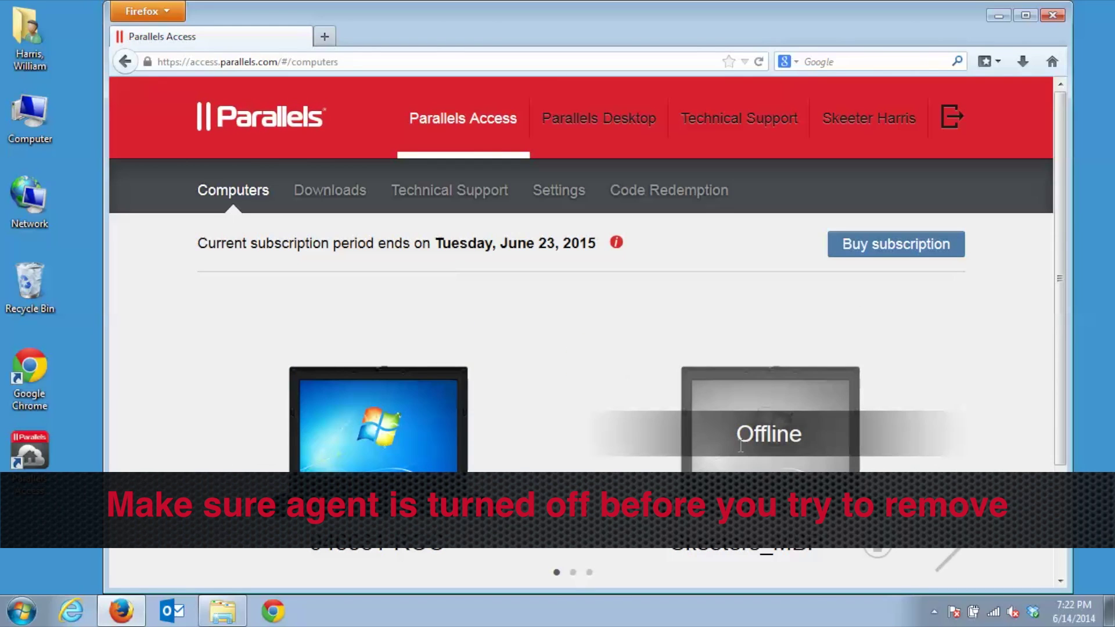
# Page through the computer carousel and return to the first computers, including Skeeters_MBP.
pyautogui.click(945, 545)
pyautogui.click(945, 546)
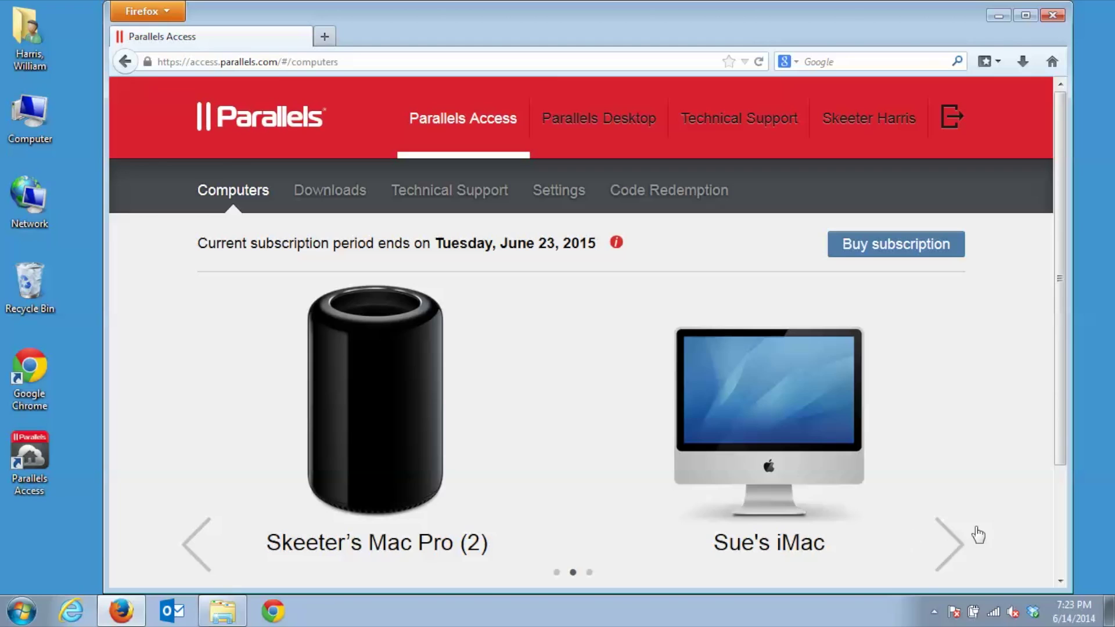
pyautogui.click(952, 543)
pyautogui.click(192, 546)
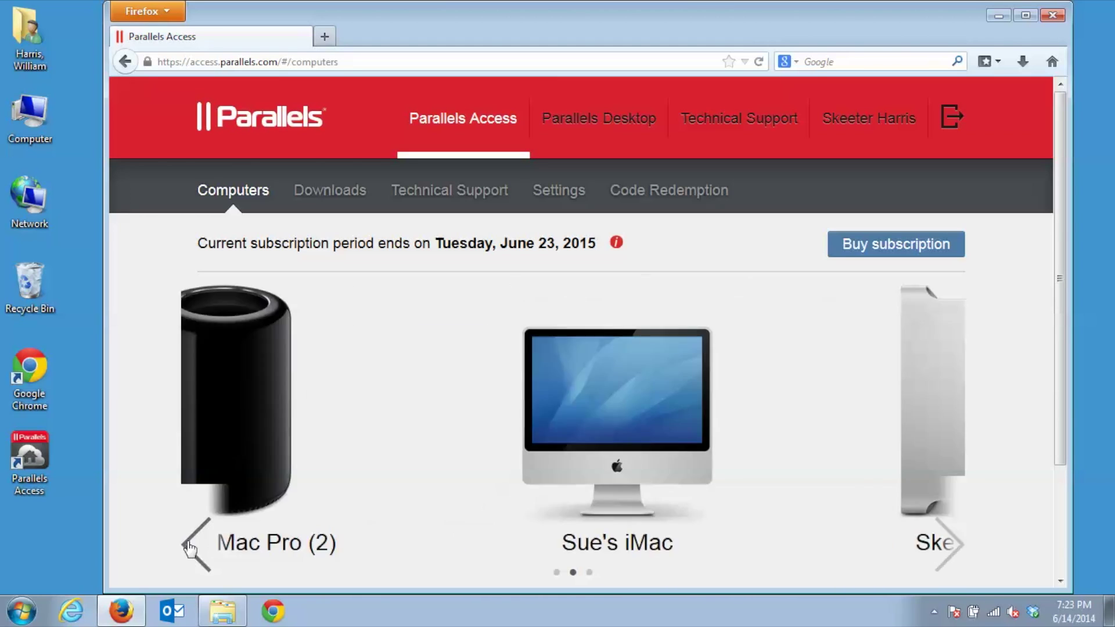
pyautogui.click(190, 548)
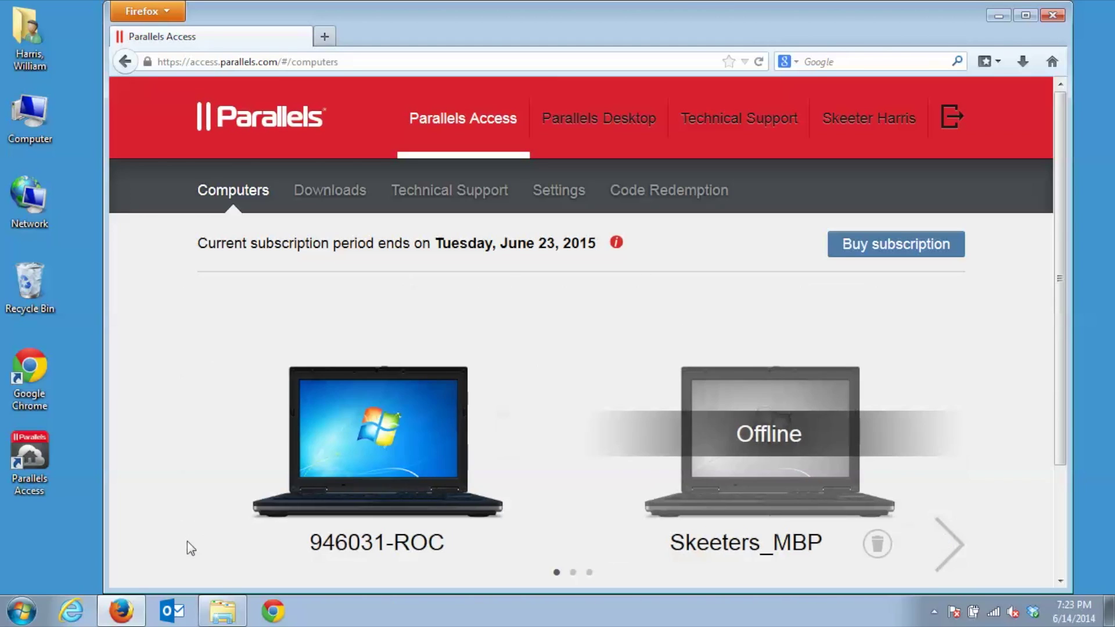
# Delete the offline computer Skeeters_MBP from the web portal's Computers page.
pyautogui.click(877, 544)
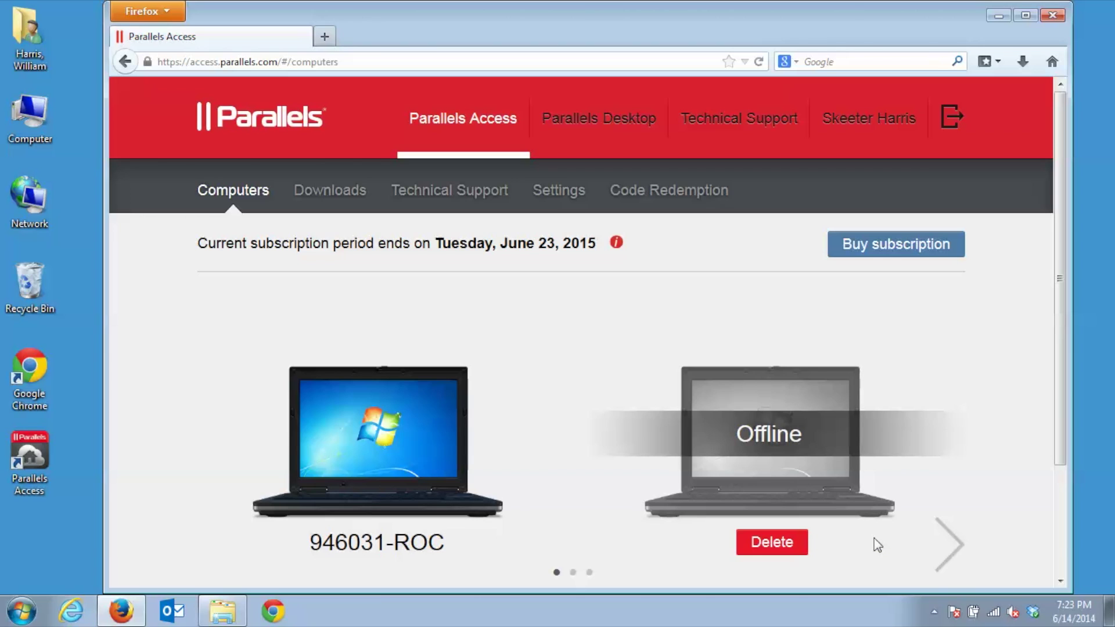
pyautogui.click(785, 544)
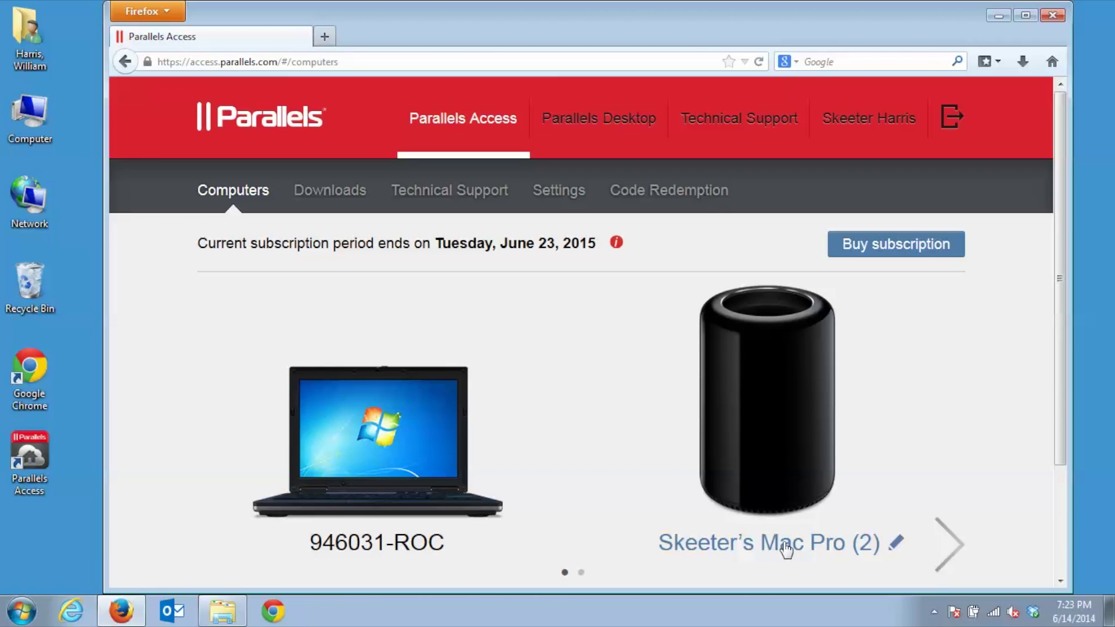